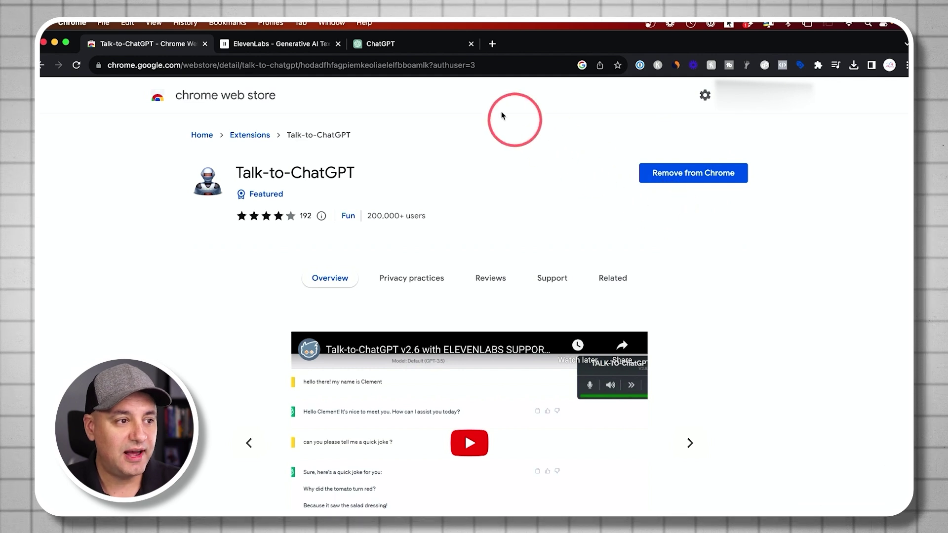
Step: Go to the ChatGPT tab and start Talk-to-ChatGPT V2.6.2 from its top-right panel
{"action": "left_click", "coordinate": [404, 48]}
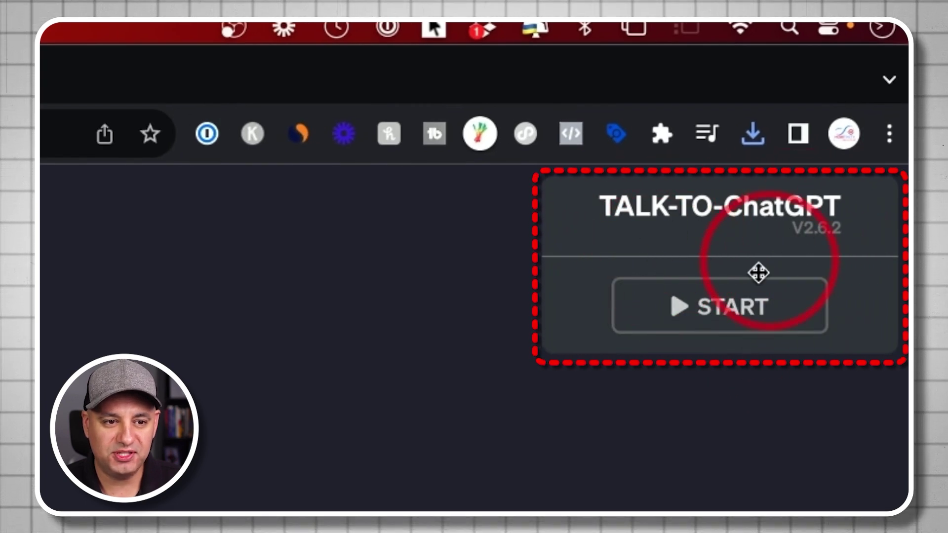
{"action": "left_click", "coordinate": [678, 316]}
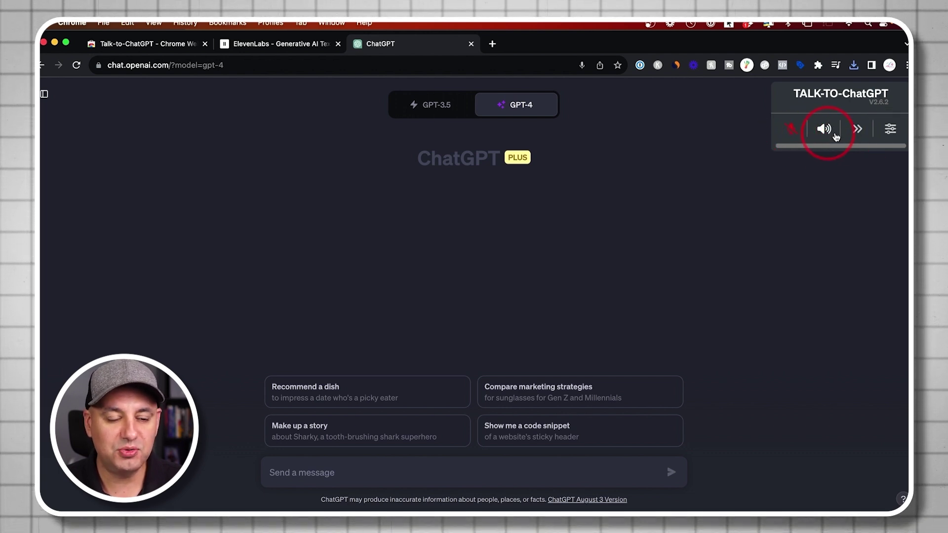
Step: In Talk-to-ChatGPT settings, choose Google US English (en-US) from the AI voice list
{"action": "left_click", "coordinate": [890, 130]}
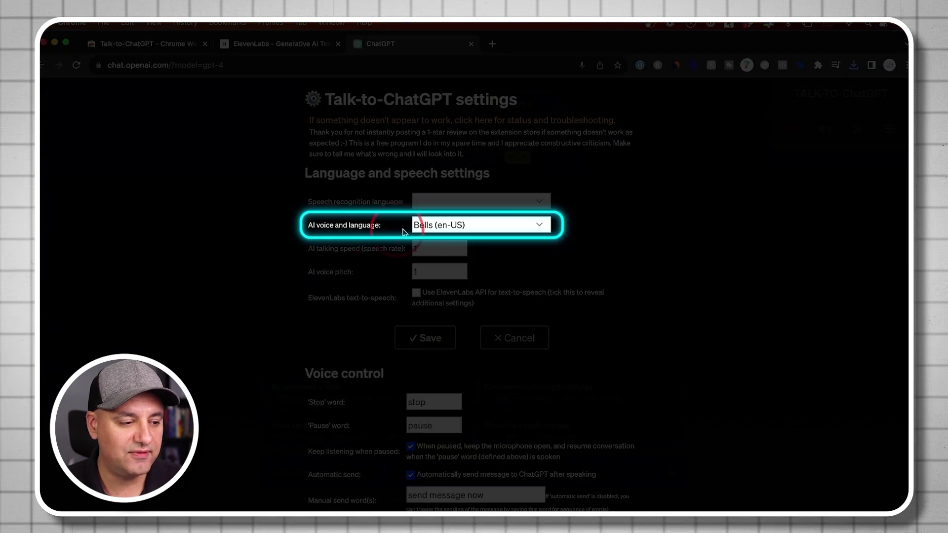
{"action": "left_click", "coordinate": [469, 226]}
{"action": "scroll", "coordinate": [492, 236], "scroll_direction": "down", "scroll_amount": 20}
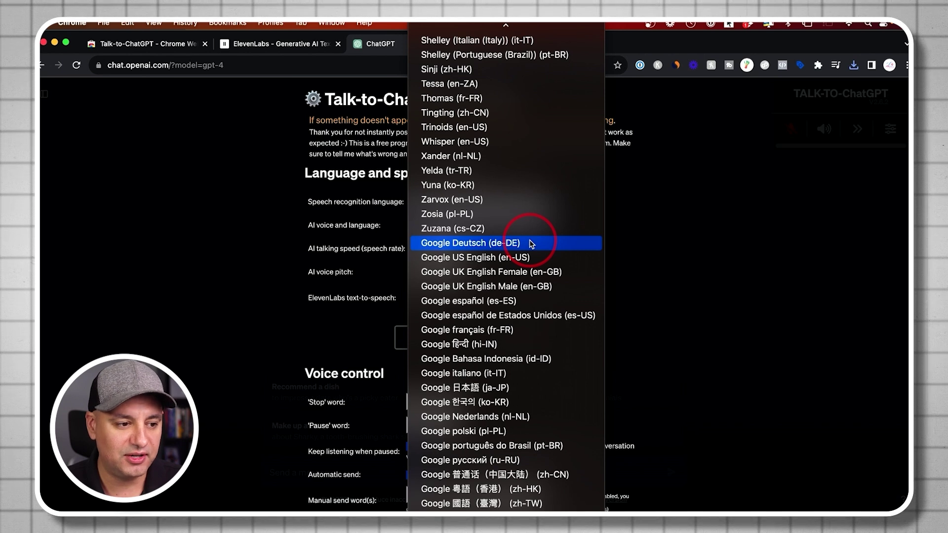
{"action": "scroll", "coordinate": [509, 222], "scroll_direction": "up", "scroll_amount": 20}
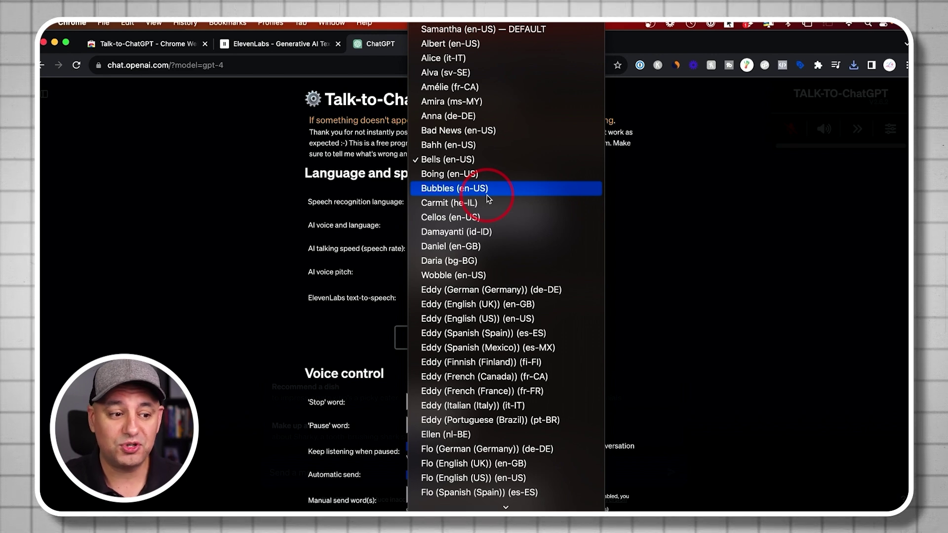
{"action": "scroll", "coordinate": [489, 199], "scroll_direction": "down", "scroll_amount": 20}
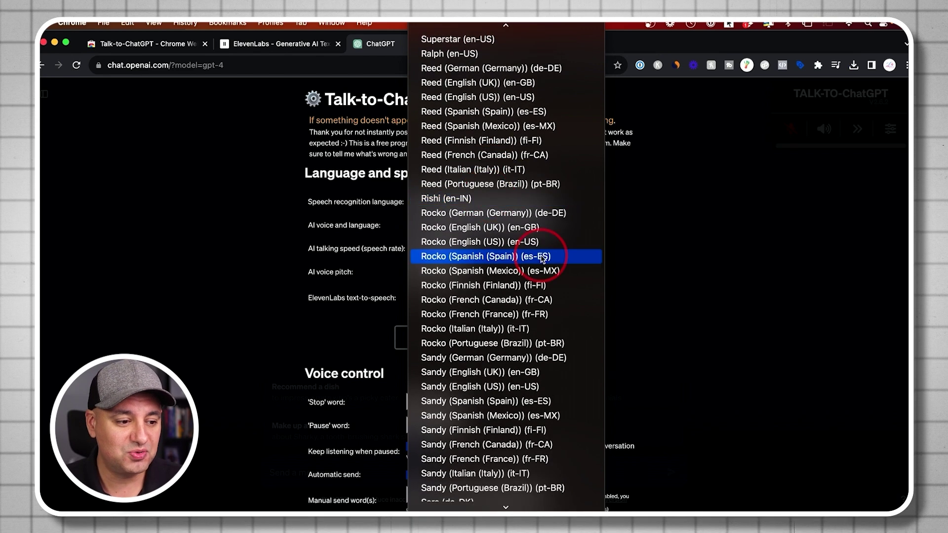
{"action": "scroll", "coordinate": [544, 259], "scroll_direction": "down", "scroll_amount": 5}
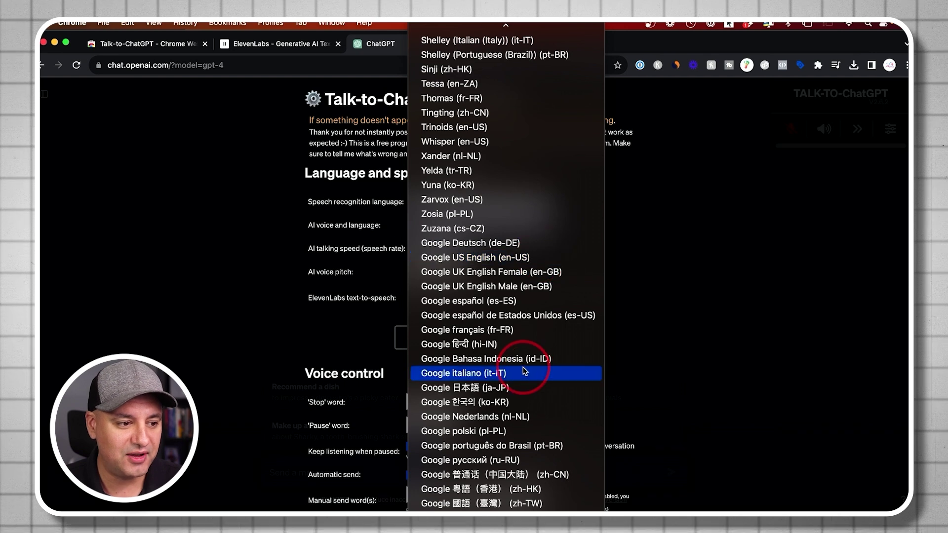
{"action": "left_click", "coordinate": [446, 263]}
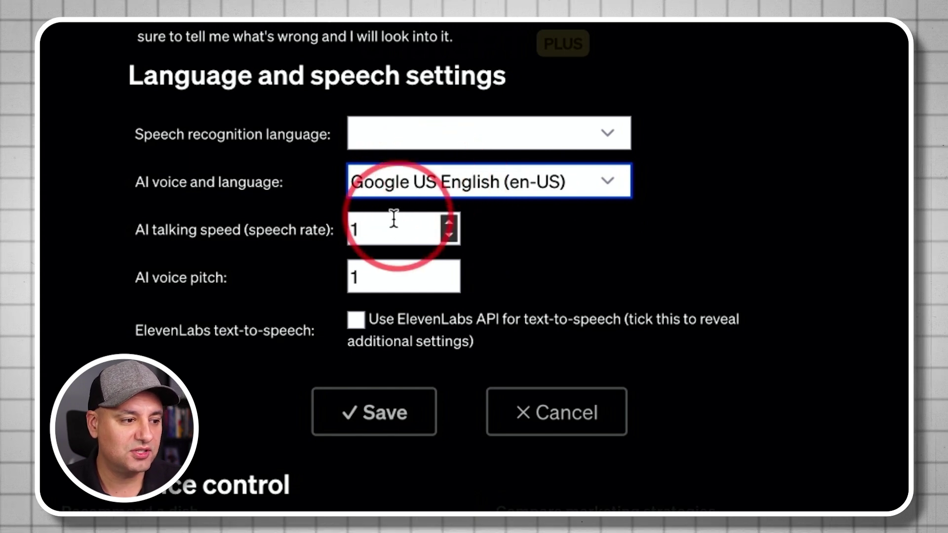
Step: Review the voice-control options ('stop', 'pause', automatic send) and save the extension settings
{"action": "scroll", "coordinate": [679, 304], "scroll_direction": "down", "scroll_amount": 3}
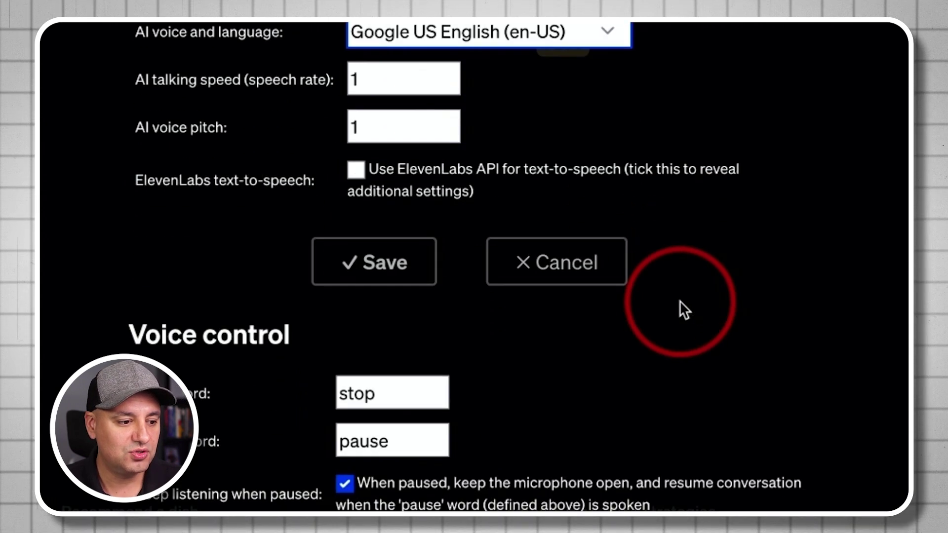
{"action": "scroll", "coordinate": [201, 317], "scroll_direction": "down", "scroll_amount": 2}
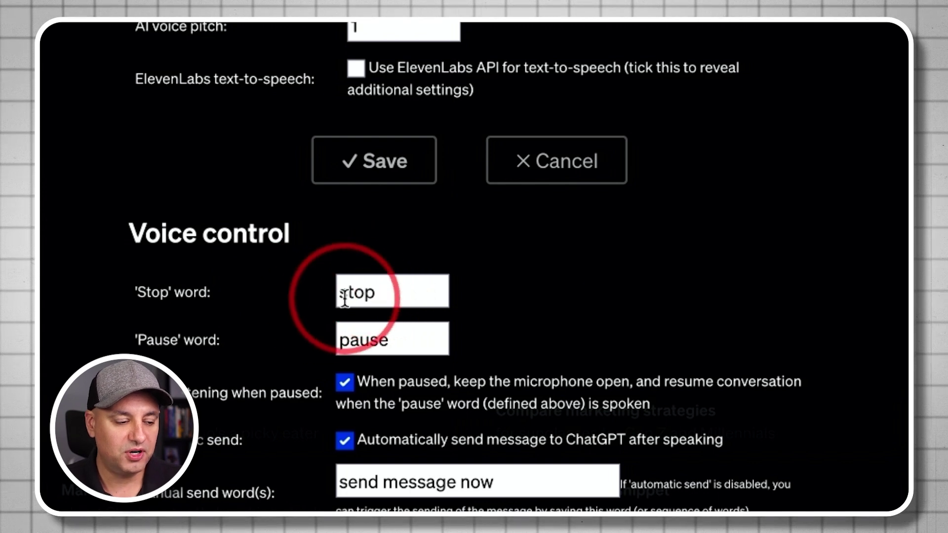
{"action": "scroll", "coordinate": [281, 349], "scroll_direction": "up", "scroll_amount": 3}
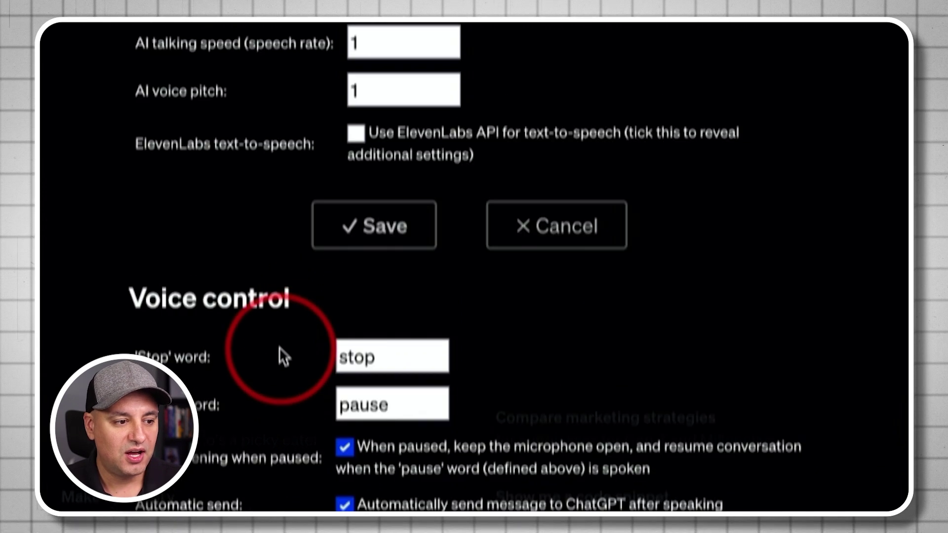
{"action": "scroll", "coordinate": [150, 337], "scroll_direction": "up", "scroll_amount": 2}
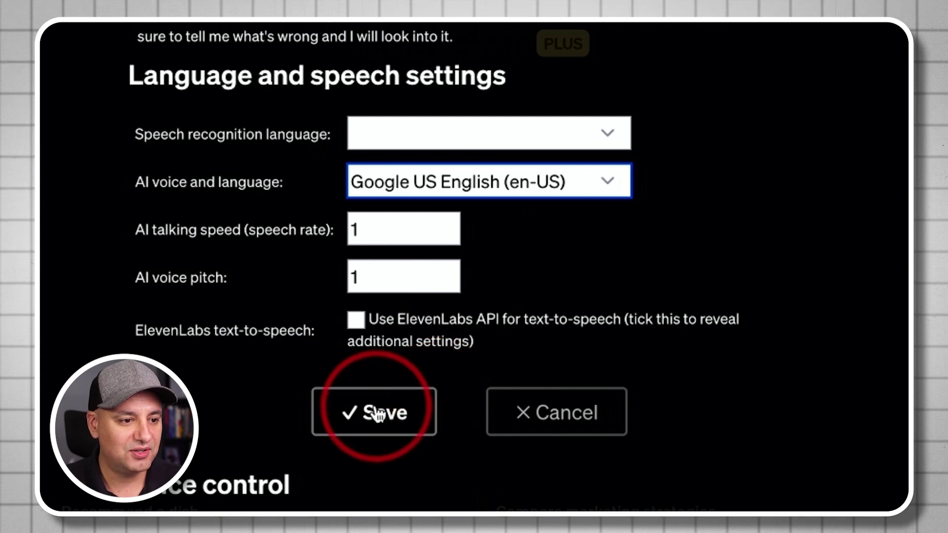
{"action": "left_click", "coordinate": [379, 414]}
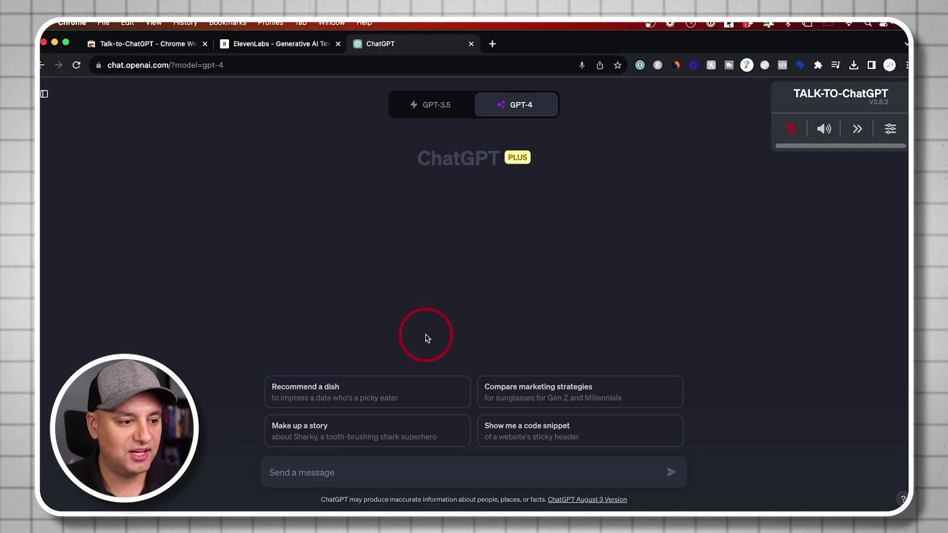
Step: Ask aloud for a dish to impress a picky eater, skip the spoken reply, and re-enable voice recognition
{"action": "left_click", "coordinate": [790, 130]}
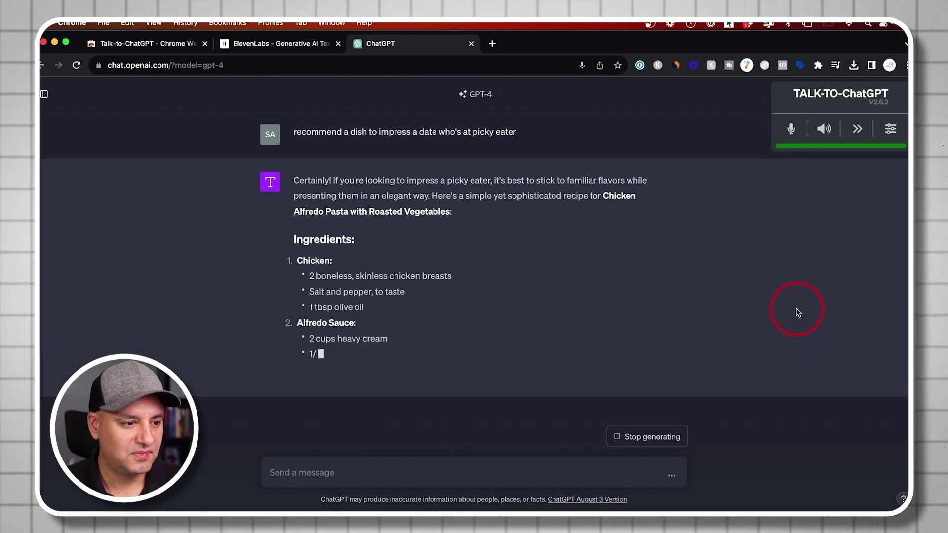
{"action": "left_click", "coordinate": [857, 130]}
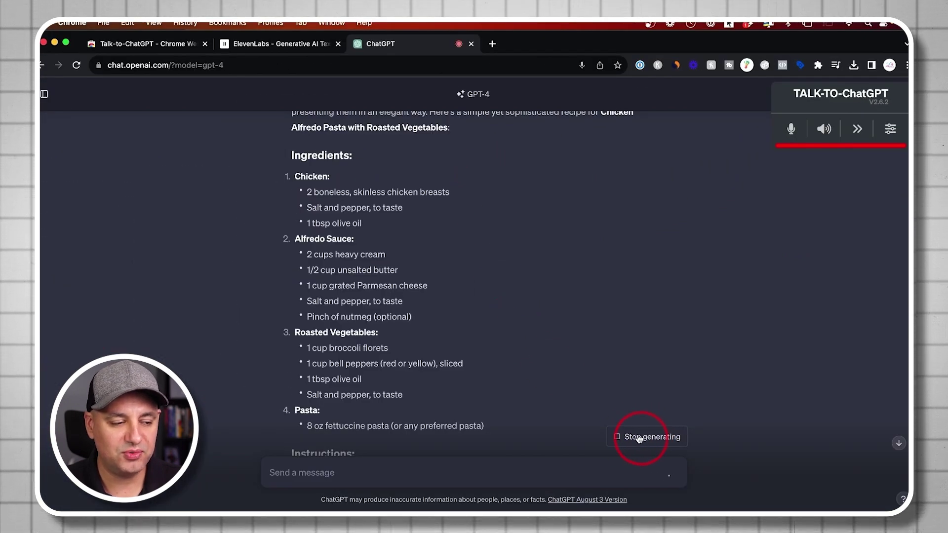
{"action": "scroll", "coordinate": [567, 364], "scroll_direction": "up", "scroll_amount": 3}
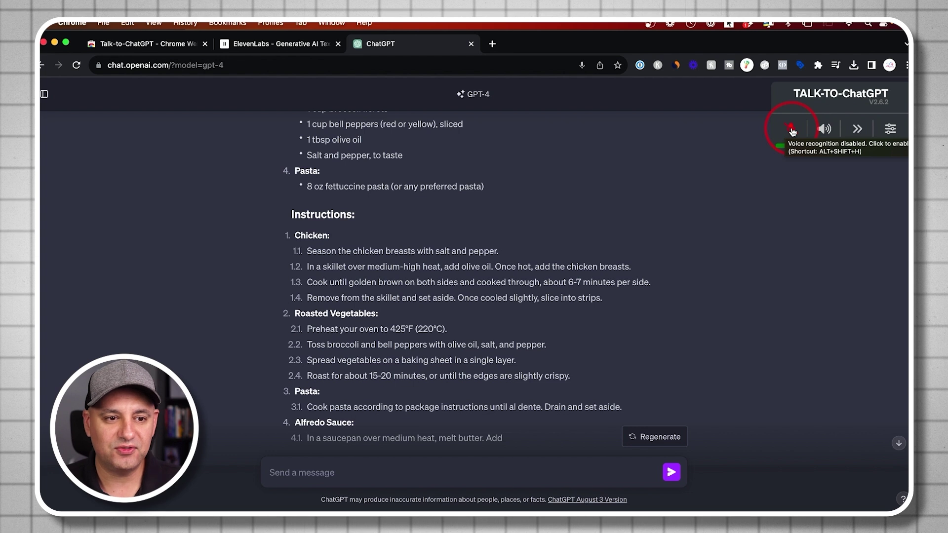
{"action": "left_click", "coordinate": [792, 129]}
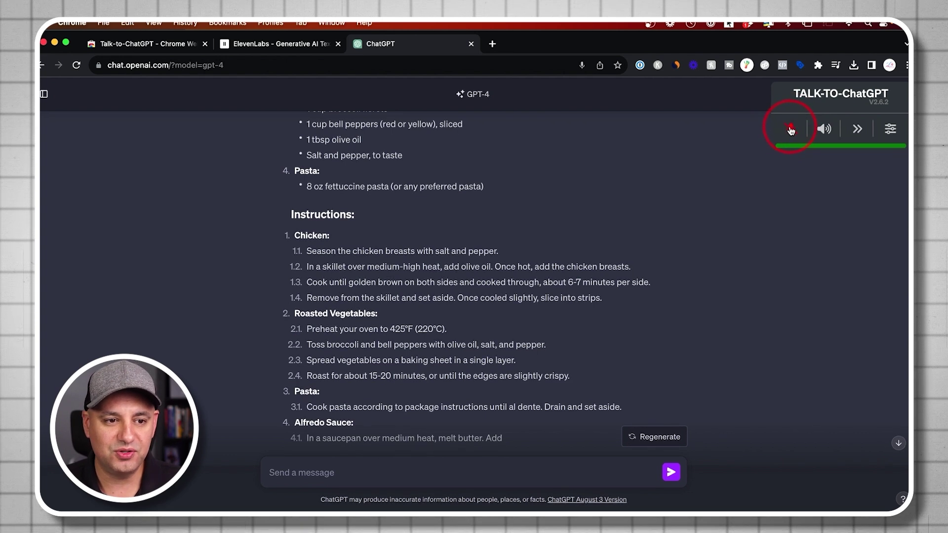
Step: Enable 'Use ElevenLabs API for text-to-speech' in Talk-to-ChatGPT settings and select the Ethan voice
{"action": "left_click", "coordinate": [890, 130]}
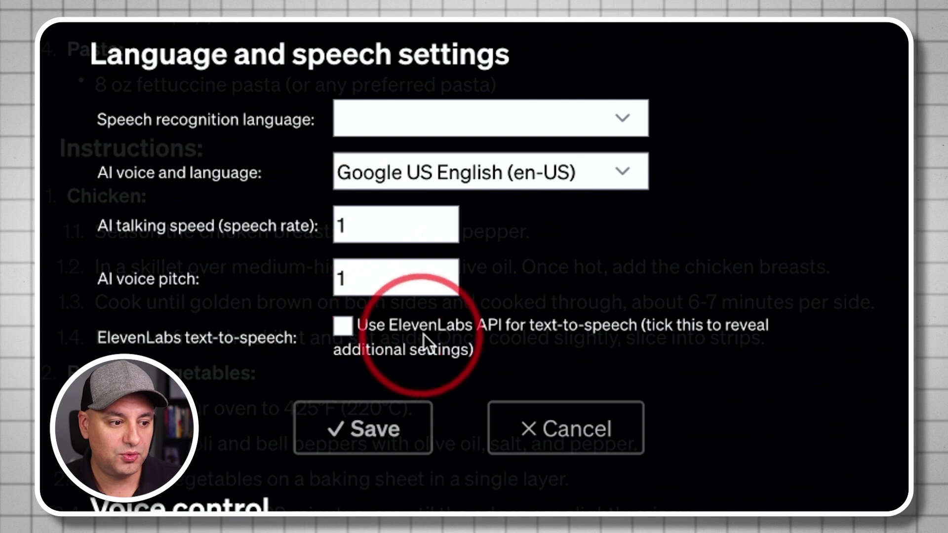
{"action": "left_click", "coordinate": [341, 328]}
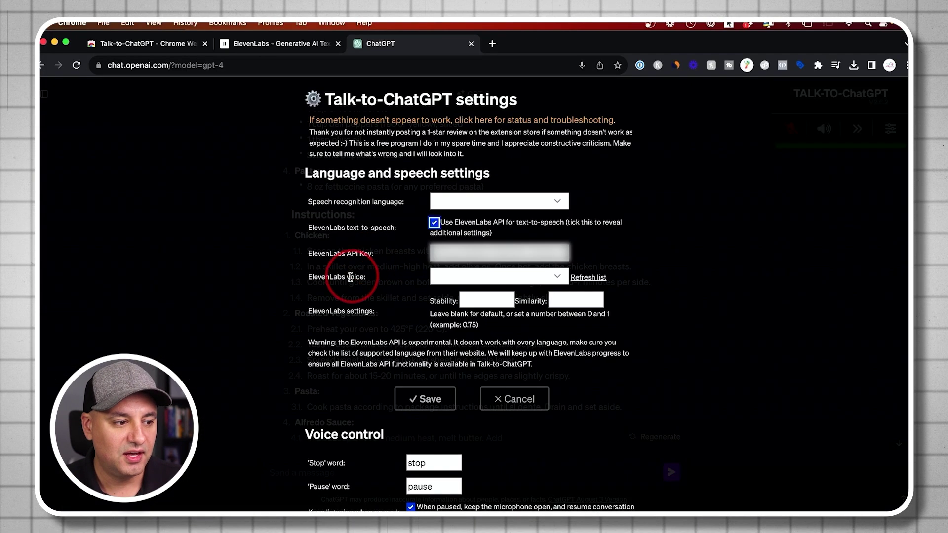
{"action": "left_click", "coordinate": [481, 275]}
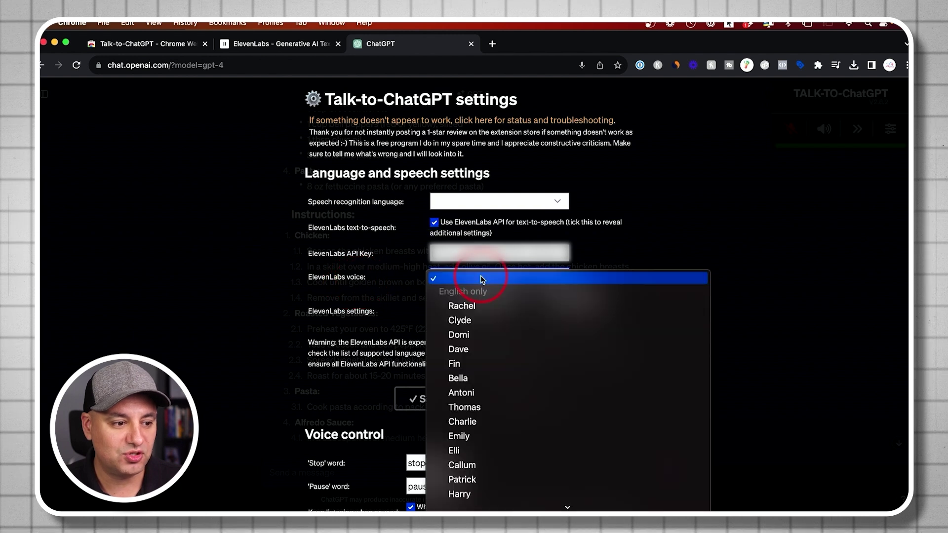
{"action": "scroll", "coordinate": [544, 366], "scroll_direction": "down", "scroll_amount": 5}
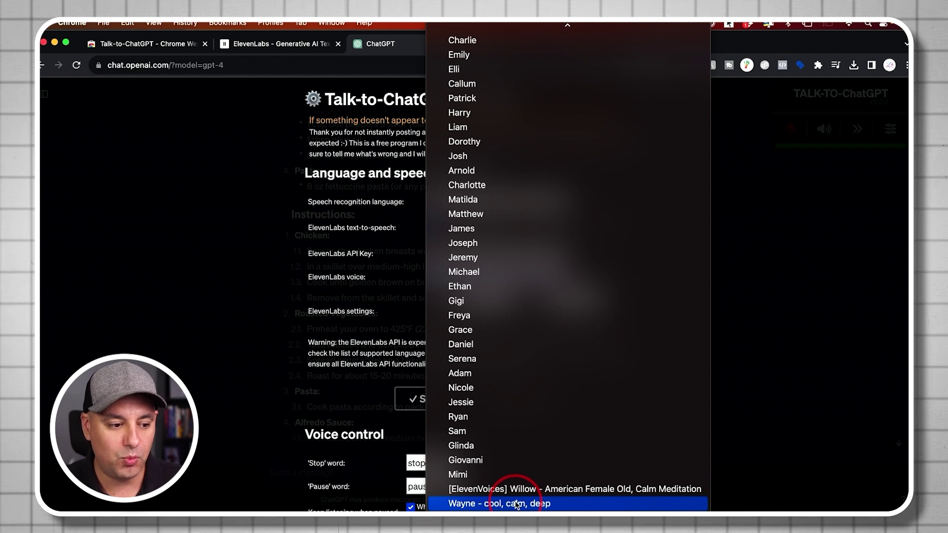
{"action": "scroll", "coordinate": [501, 372], "scroll_direction": "down", "scroll_amount": 5}
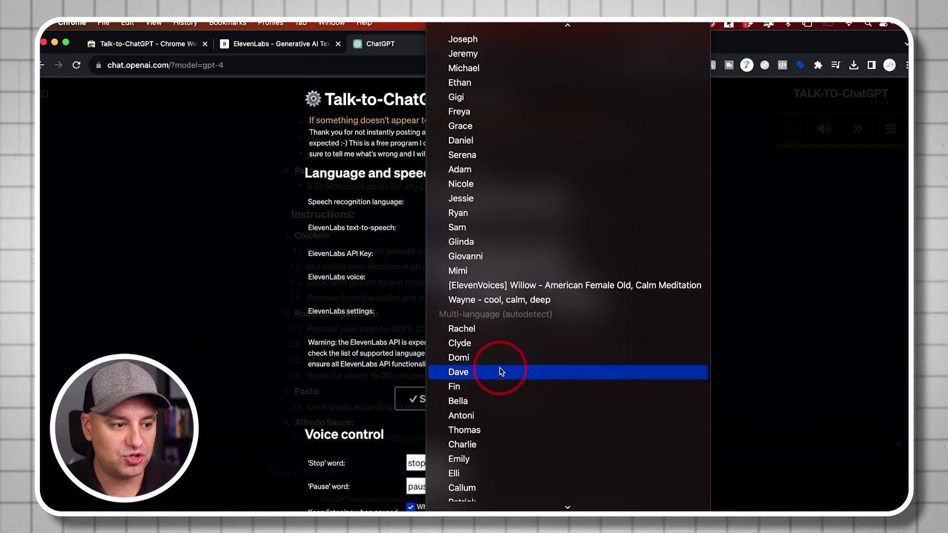
{"action": "scroll", "coordinate": [501, 371], "scroll_direction": "up", "scroll_amount": 4}
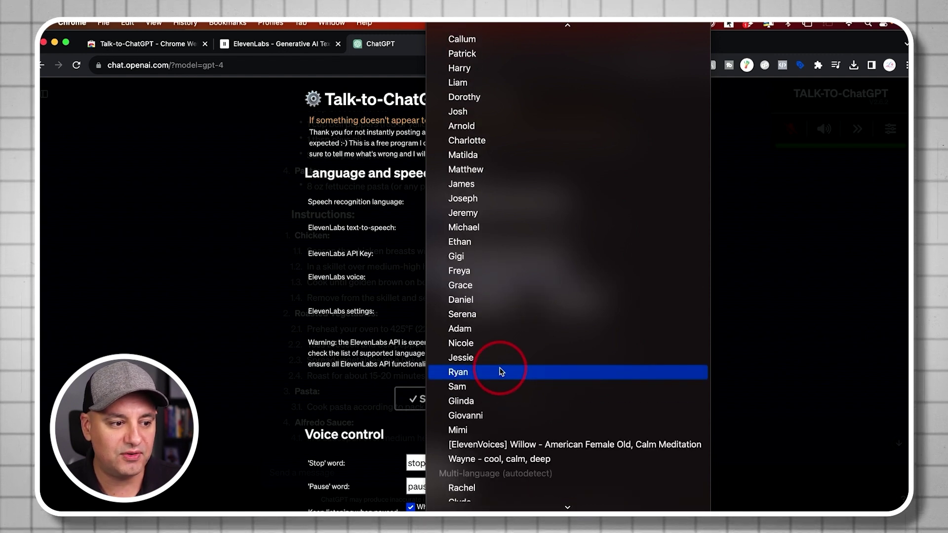
{"action": "left_click", "coordinate": [481, 249]}
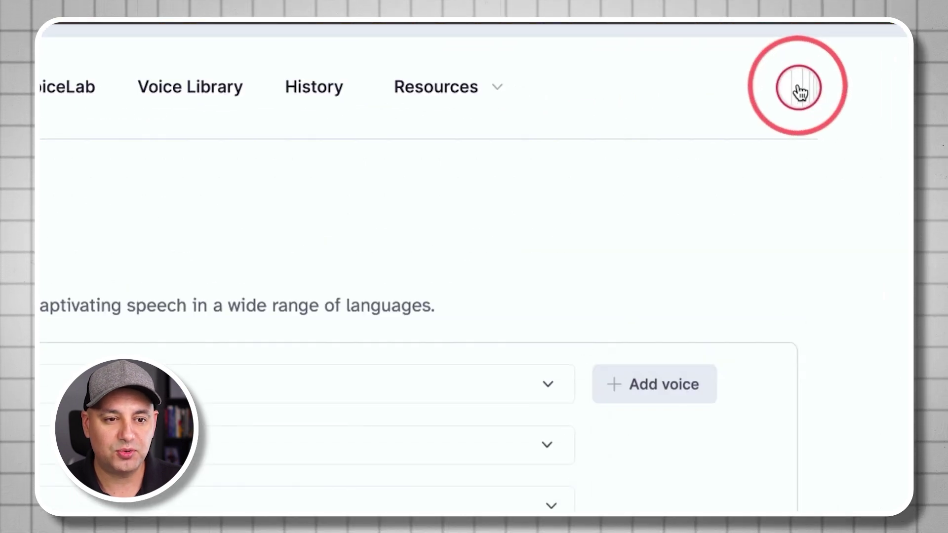
Step: View the ElevenLabs API key under Profile, then return to the ChatGPT tab
{"action": "left_click", "coordinate": [802, 94]}
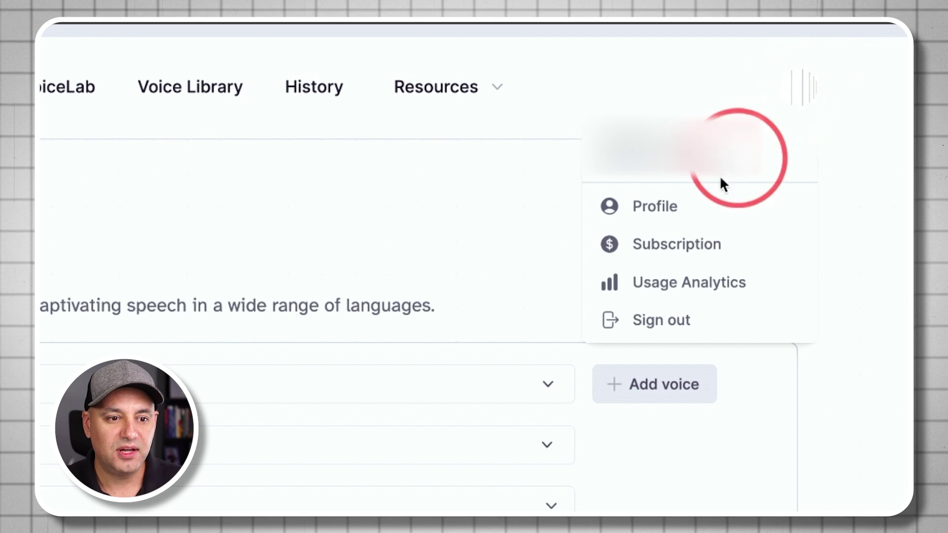
{"action": "left_click", "coordinate": [686, 211]}
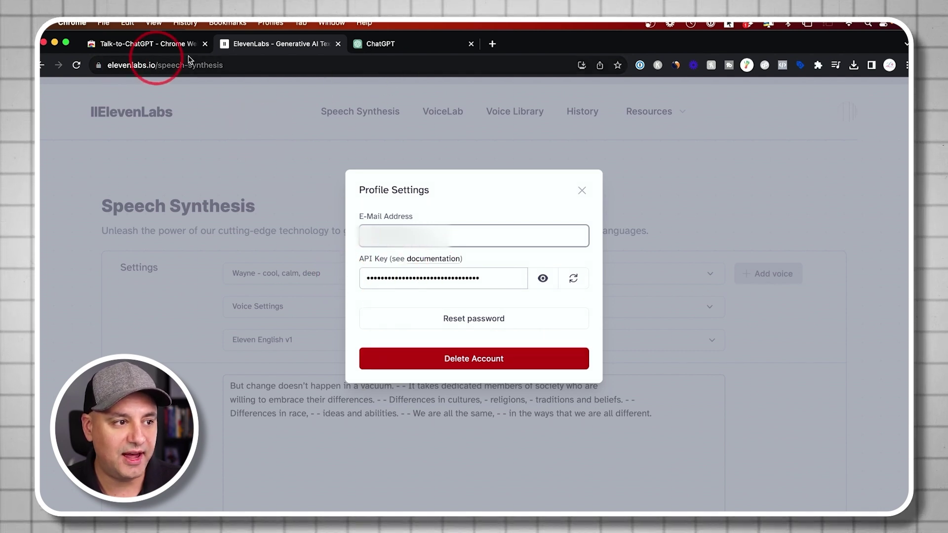
{"action": "left_click", "coordinate": [414, 46]}
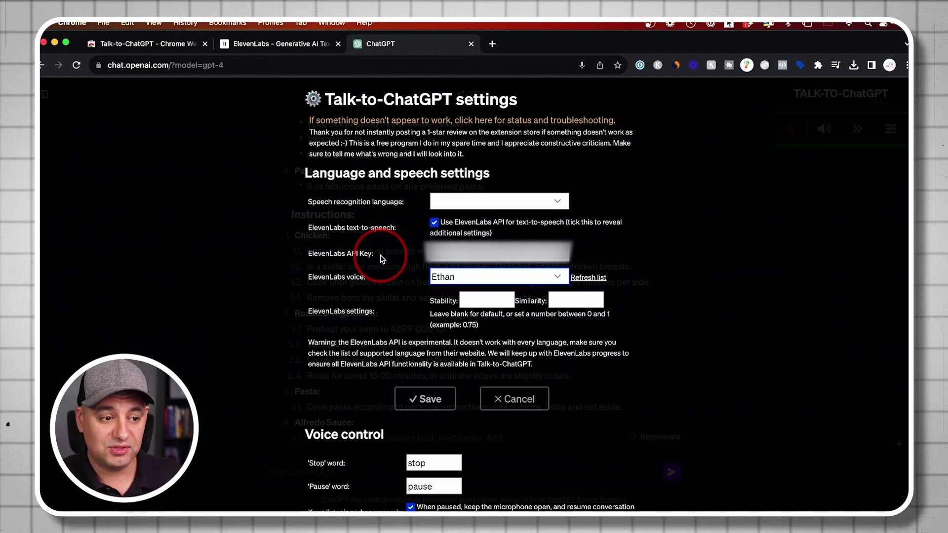
Step: Switch to the ElevenLabs tab showing the starter plan subscription page
{"action": "key", "text": "ctrl+shift+Tab"}
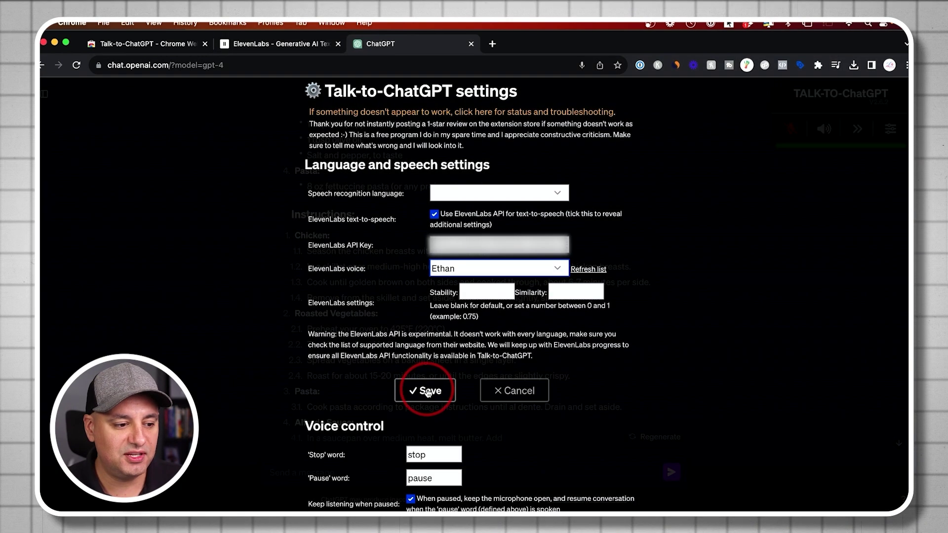
Step: Save the Talk-to-ChatGPT settings with ElevenLabs text-to-speech and the Ethan voice
{"action": "left_click", "coordinate": [428, 392]}
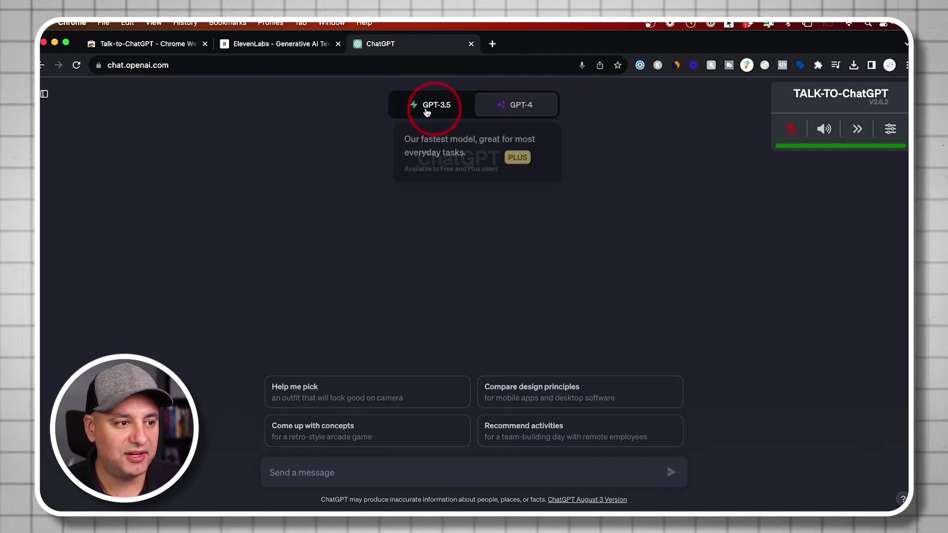
Step: Switch the new chat to GPT-3.5 and start a voice conversation asking how Mac and PC differ
{"action": "left_click", "coordinate": [420, 111]}
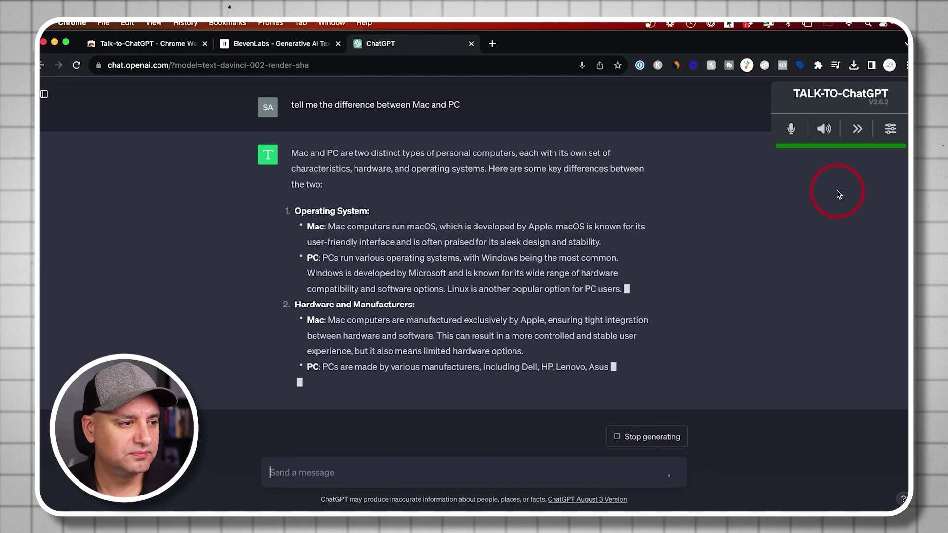
{"action": "scroll", "coordinate": [756, 213], "scroll_direction": "up", "scroll_amount": 8}
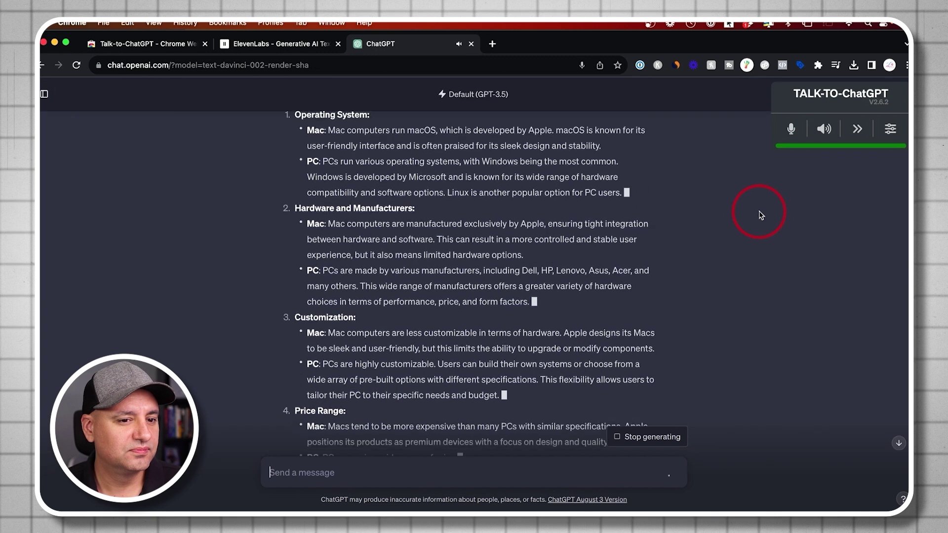
{"action": "scroll", "coordinate": [760, 214], "scroll_direction": "up", "scroll_amount": 1}
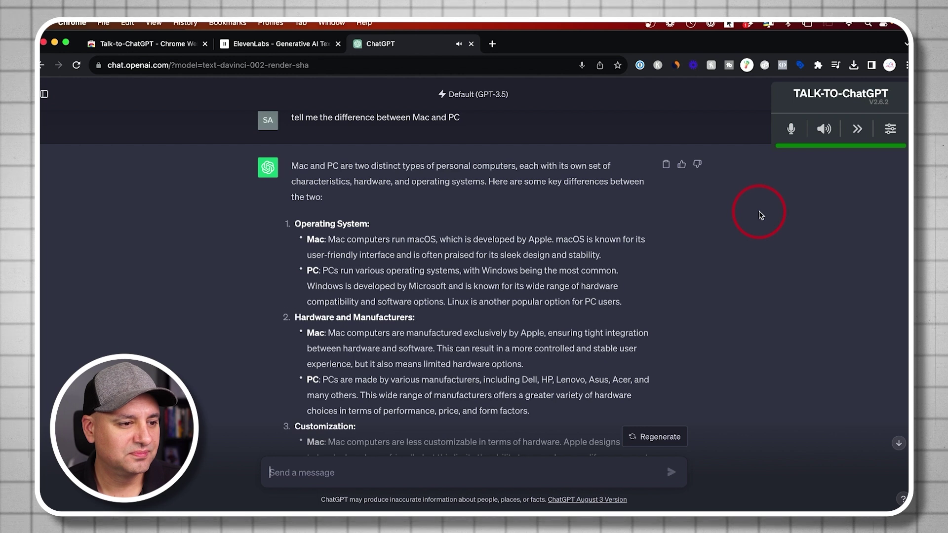
{"action": "scroll", "coordinate": [759, 214], "scroll_direction": "down", "scroll_amount": 1}
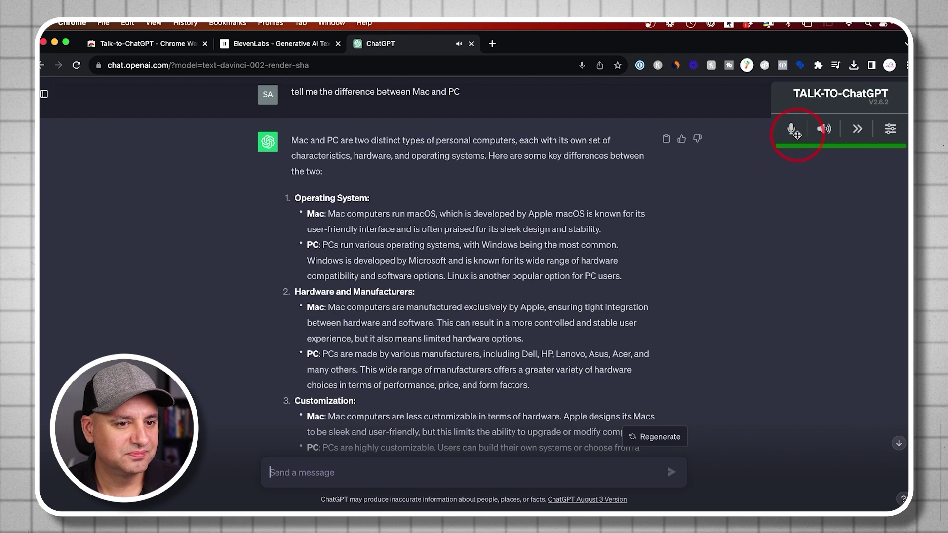
{"action": "left_click", "coordinate": [824, 129]}
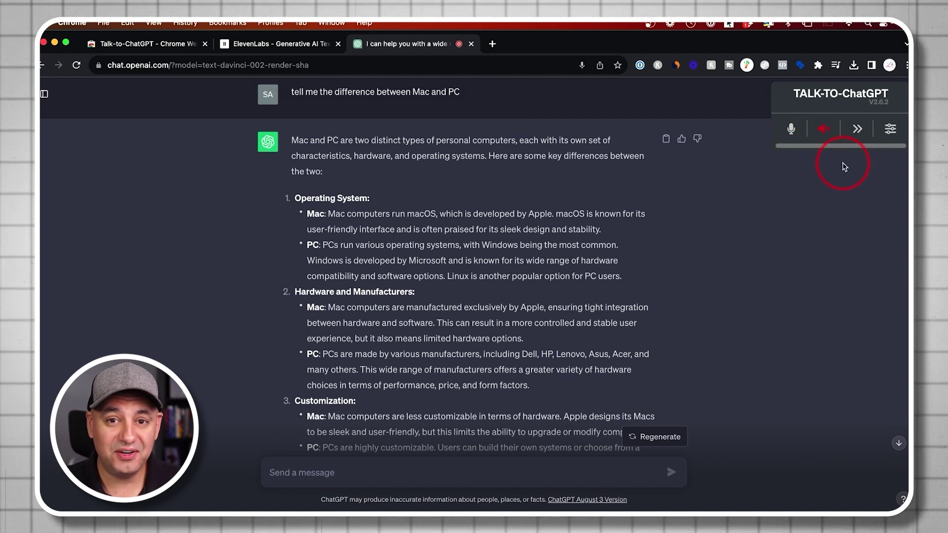